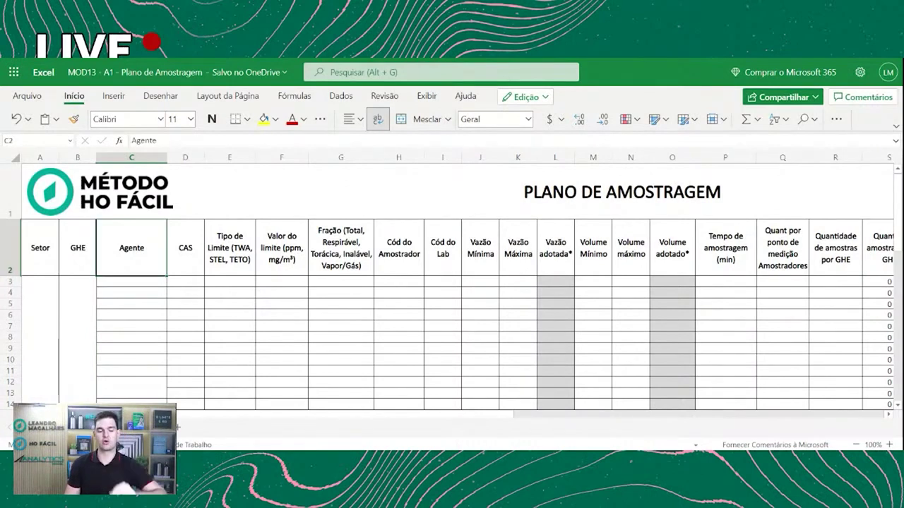
{"action": "mouse_move", "coordinate": [132, 281]}
{"action": "left_mouse_down"}
{"action": "mouse_move", "coordinate": [131, 404]}
{"action": "mouse_move", "coordinate": [132, 337]}
{"action": "mouse_move", "coordinate": [185, 270]}
{"action": "left_mouse_up"}
{"action": "left_click", "coordinate": [185, 281]}
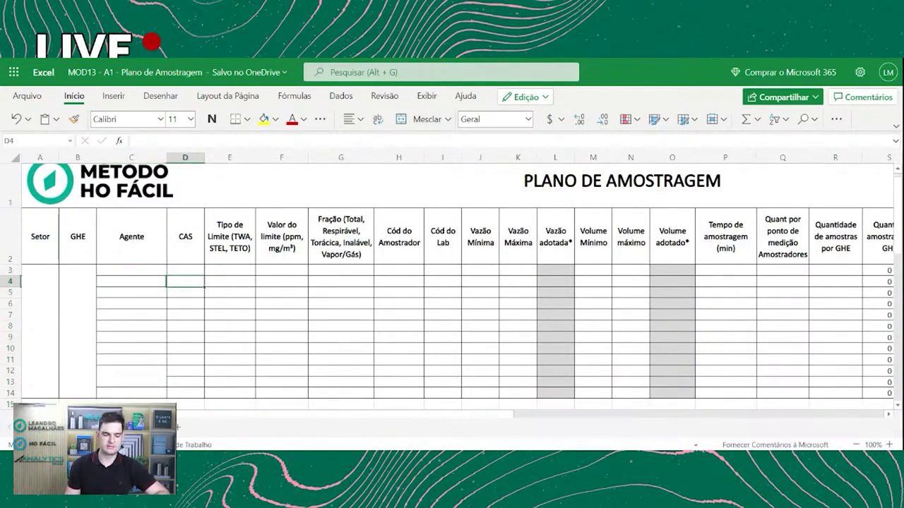
{"action": "left_click", "coordinate": [185, 327]}
{"action": "left_click", "coordinate": [185, 393]}
{"action": "left_click", "coordinate": [185, 382]}
{"action": "left_click", "coordinate": [185, 337]}
{"action": "left_click", "coordinate": [185, 315]}
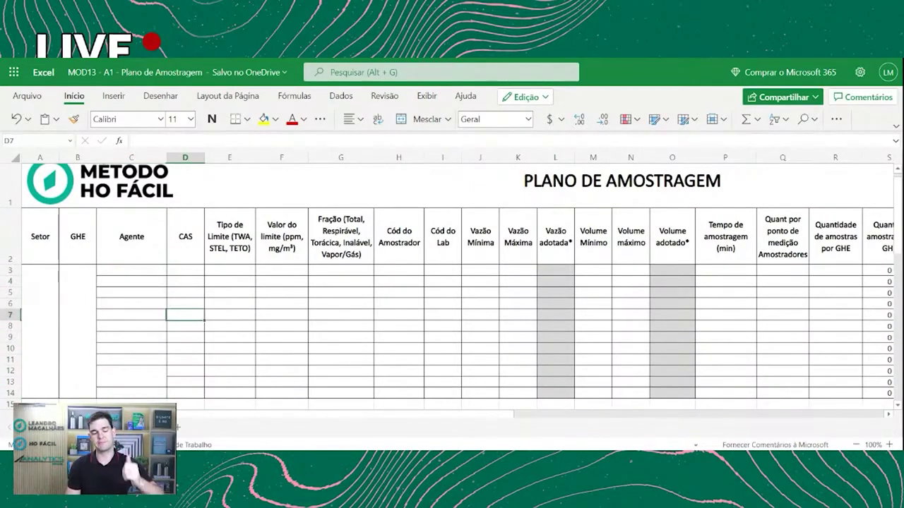
Step: Review the sampling plan's Setor, GHE, Agente, CAS, Tipo de Limite and Valor do limite columns
{"action": "left_click", "coordinate": [41, 315]}
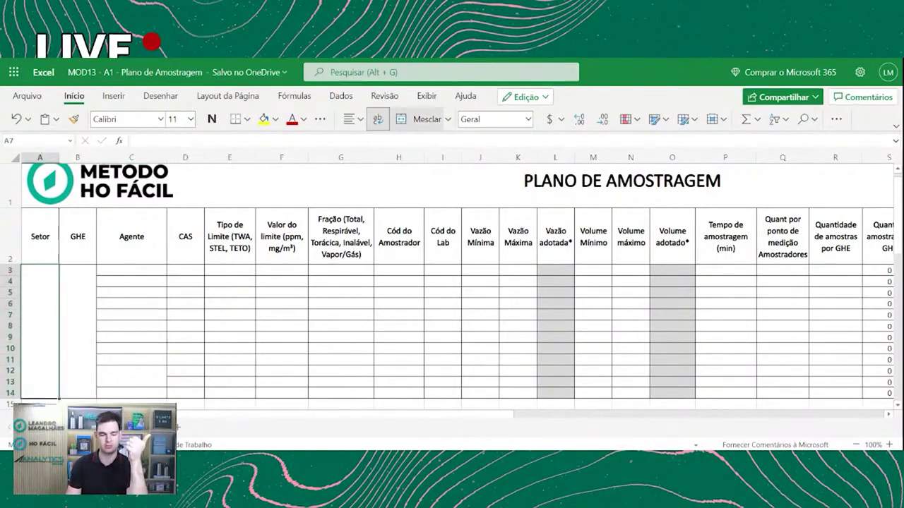
{"action": "left_click", "coordinate": [78, 315]}
{"action": "left_click", "coordinate": [132, 315]}
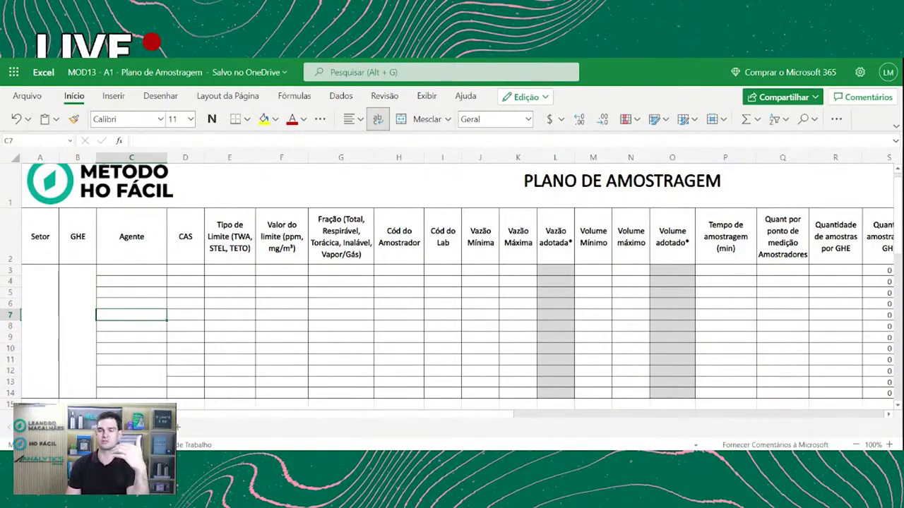
{"action": "left_click", "coordinate": [185, 315]}
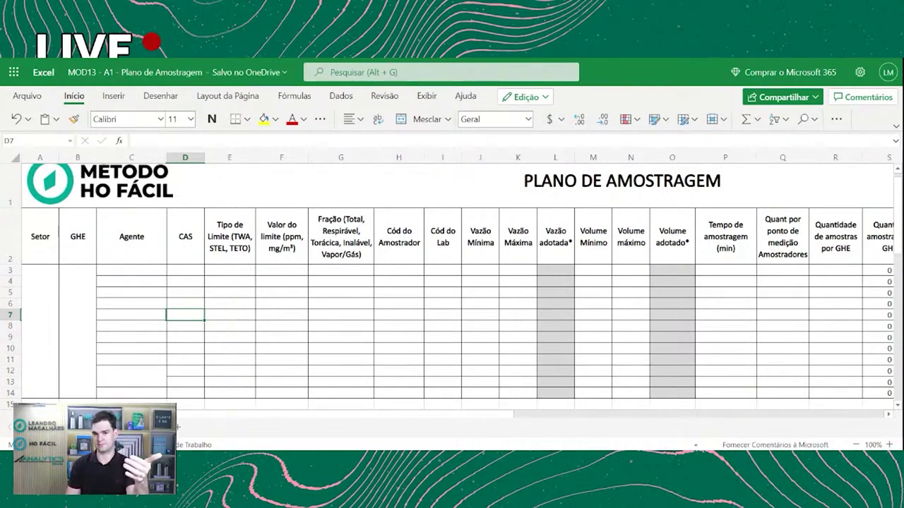
{"action": "left_click", "coordinate": [229, 270]}
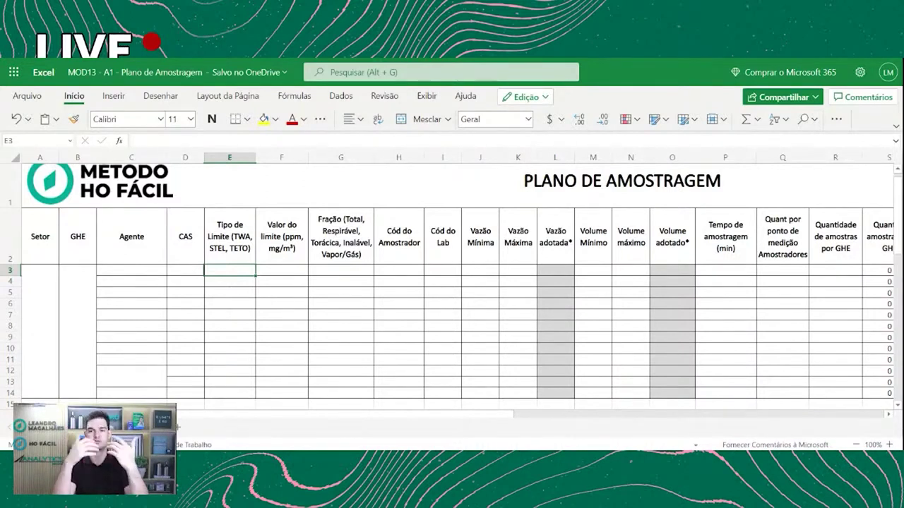
{"action": "left_click", "coordinate": [281, 269]}
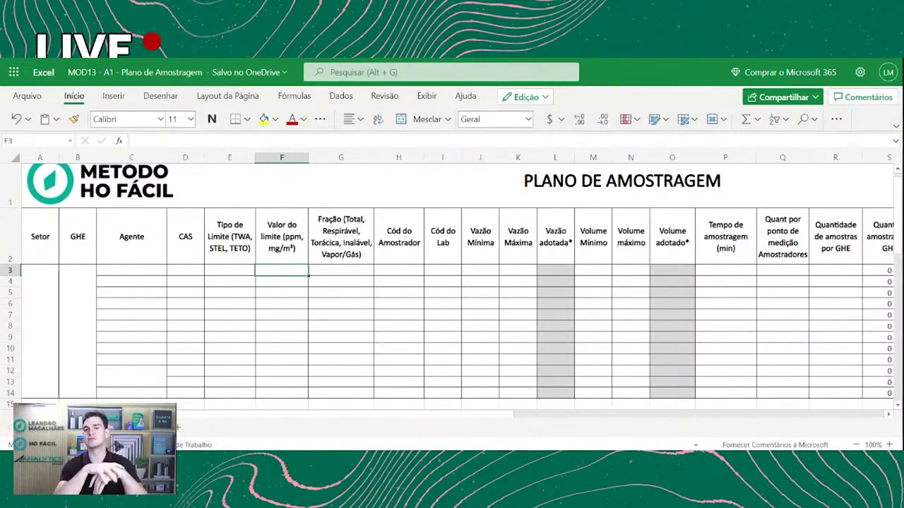
Step: Examine the Fração, Cód do Amostrador and Cód do Lab columns of the sampling plan
{"action": "left_click", "coordinate": [341, 270]}
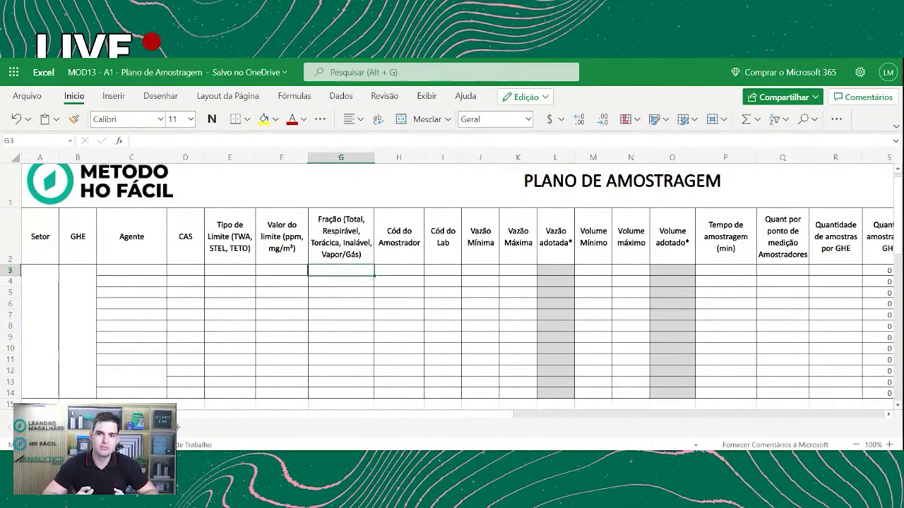
{"action": "key", "text": "Right"}
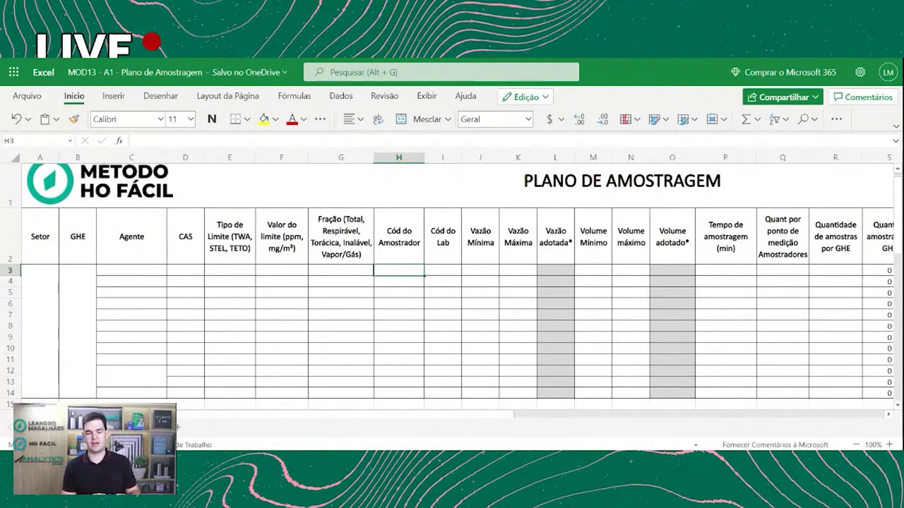
{"action": "left_click", "coordinate": [443, 270]}
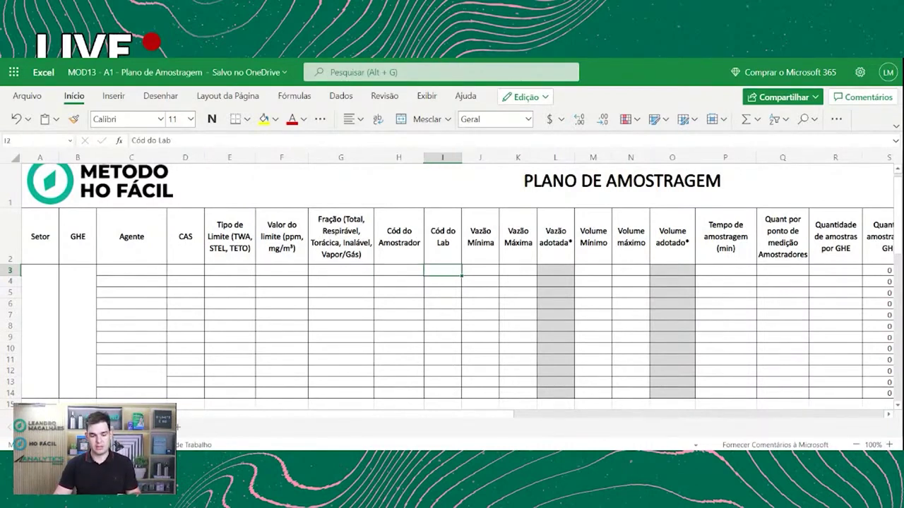
{"action": "left_click", "coordinate": [621, 181]}
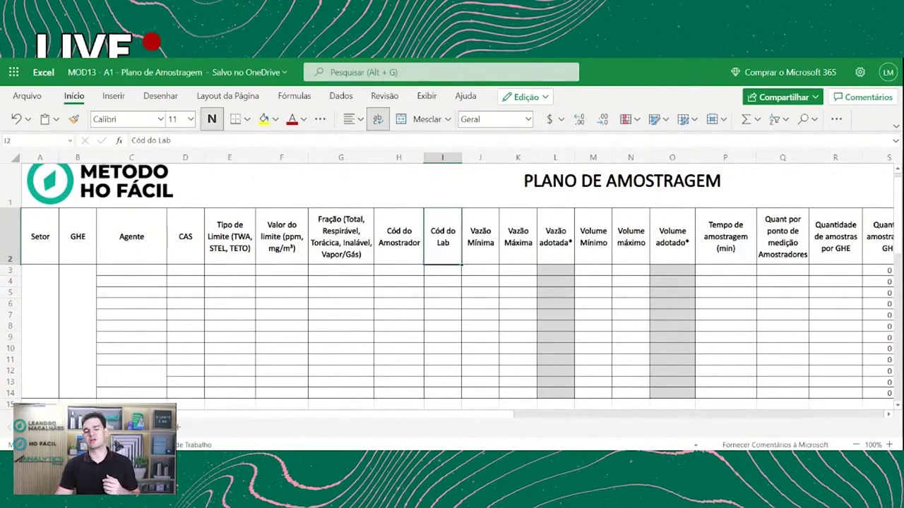
{"action": "left_click", "coordinate": [443, 248]}
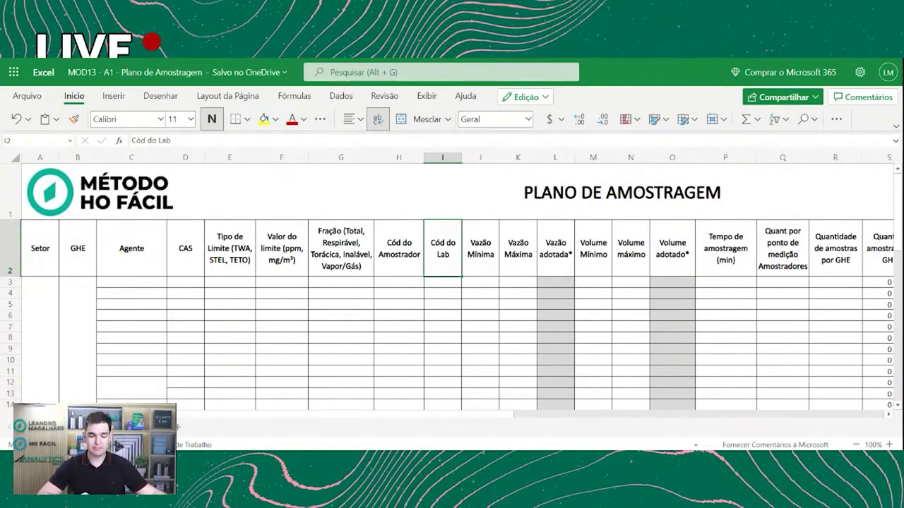
Step: Go through the minimum, maximum and adopted Vazão and Volume column headers
{"action": "left_click", "coordinate": [480, 248]}
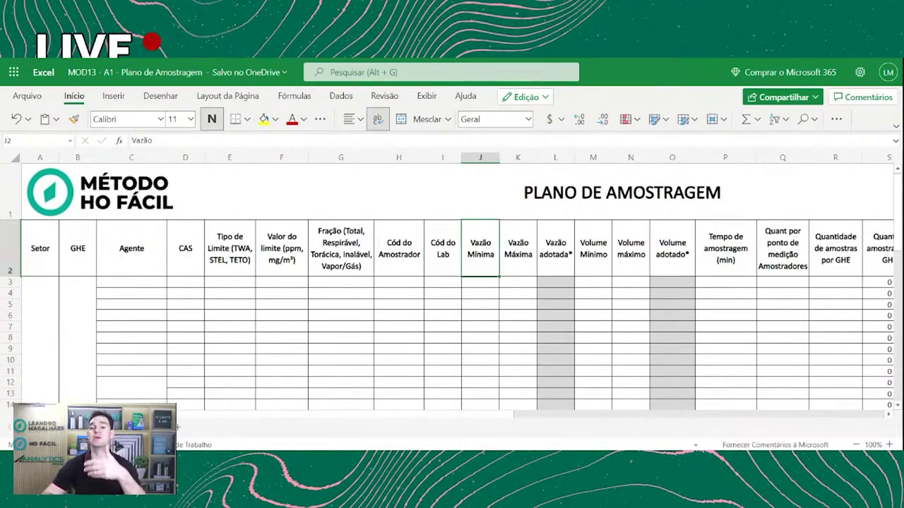
{"action": "left_click", "coordinate": [517, 248]}
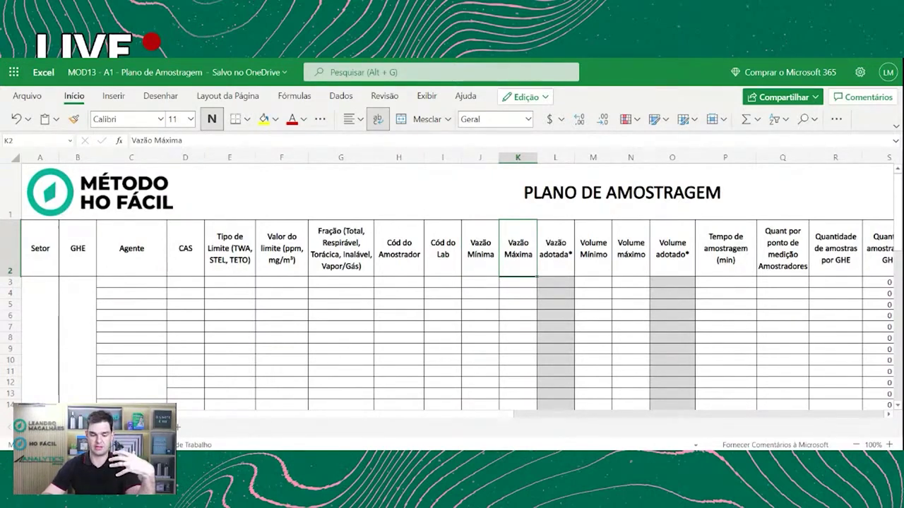
{"action": "left_click", "coordinate": [555, 248]}
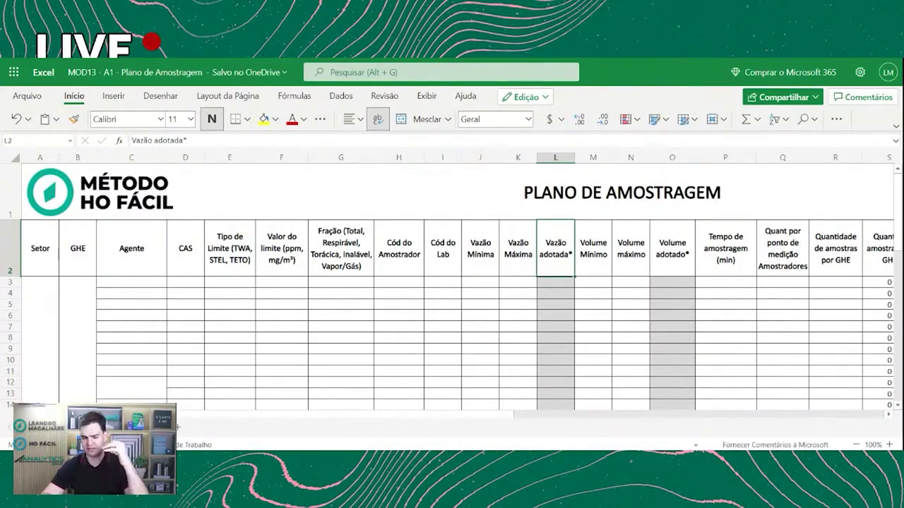
{"action": "left_click", "coordinate": [593, 248]}
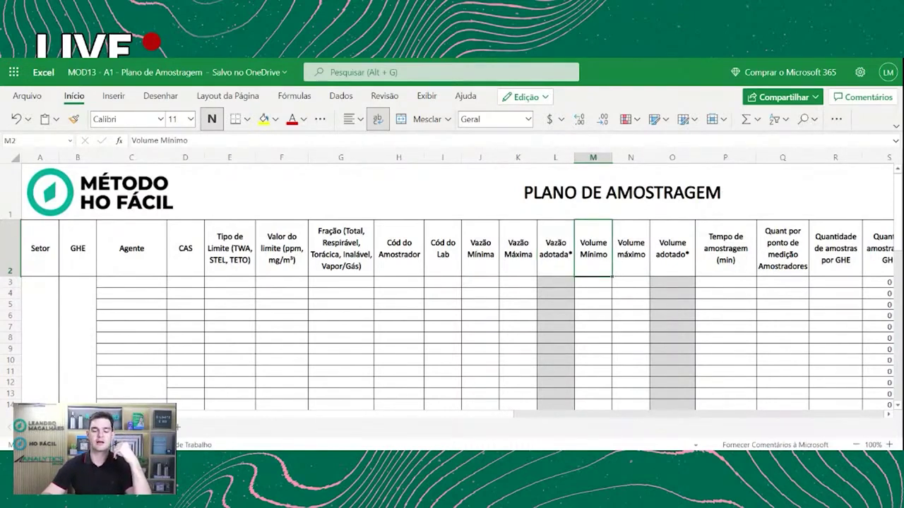
{"action": "left_click", "coordinate": [631, 248]}
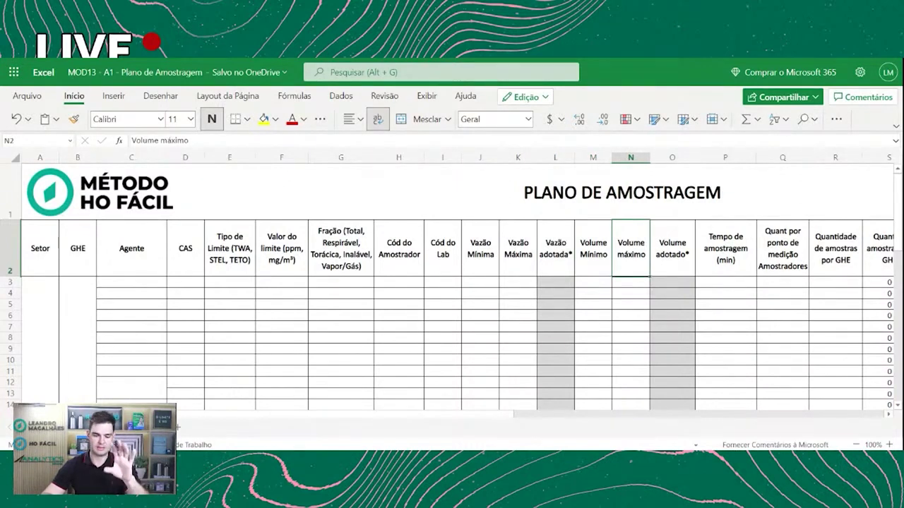
{"action": "left_click", "coordinate": [672, 248]}
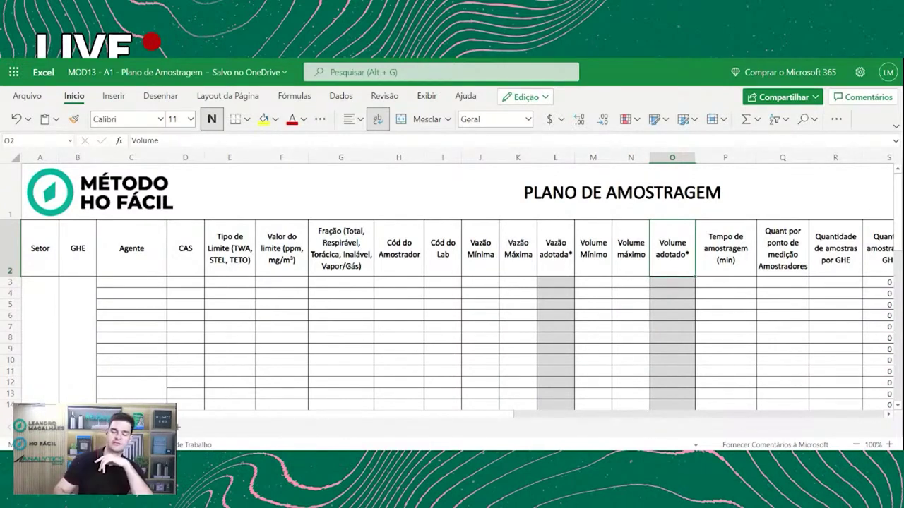
Step: Examine row 3 through the Tempo de amostragem and sample quantity columns, including the formula in Quant de amostras por GHE
{"action": "key", "text": "ctrl+Home"}
{"action": "key", "text": "Down"}
{"action": "key", "text": "Down"}
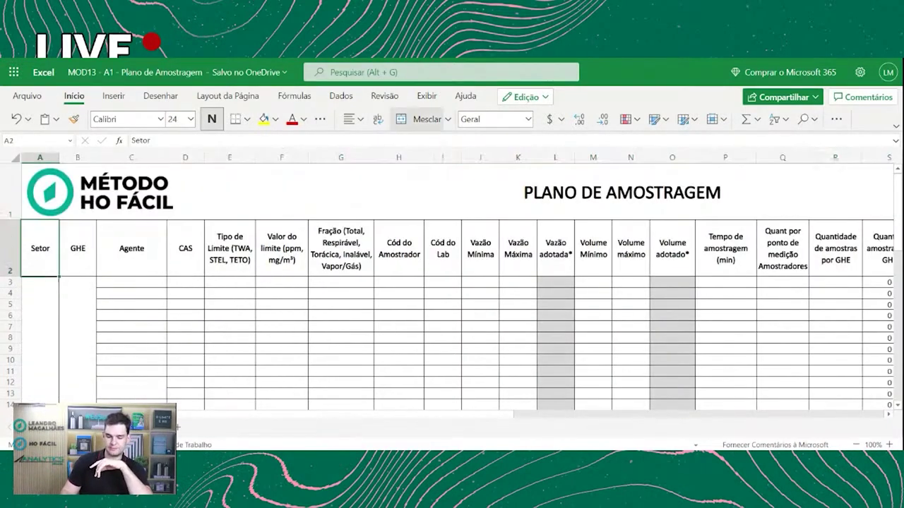
{"action": "key", "text": "Right"}
{"action": "key", "text": "Right"}
{"action": "key", "text": "Right"}
{"action": "key", "text": "Right"}
{"action": "key", "text": "Right"}
{"action": "key", "text": "Right"}
{"action": "key", "text": "Right"}
{"action": "key", "text": "Right"}
{"action": "key", "text": "Right"}
{"action": "key", "text": "Right"}
{"action": "key", "text": "Right"}
{"action": "key", "text": "Right"}
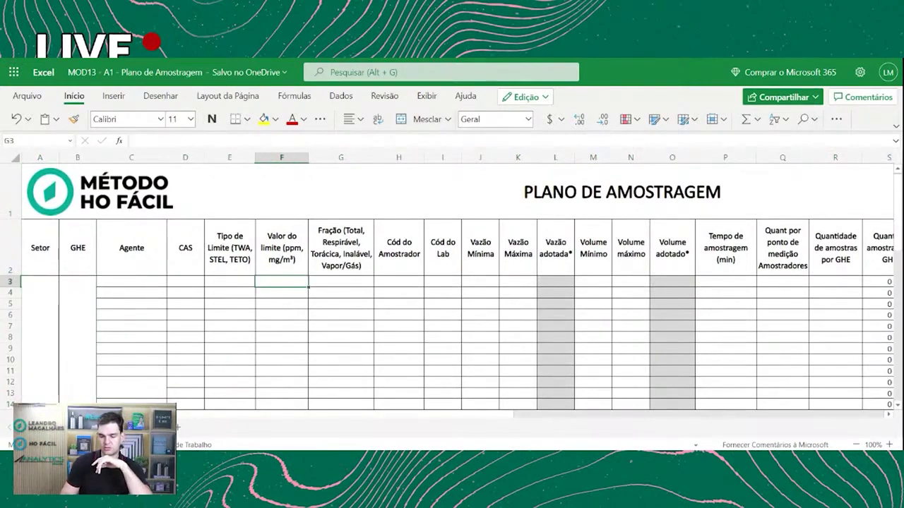
{"action": "key", "text": "Right"}
{"action": "key", "text": "Right"}
{"action": "key", "text": "Right"}
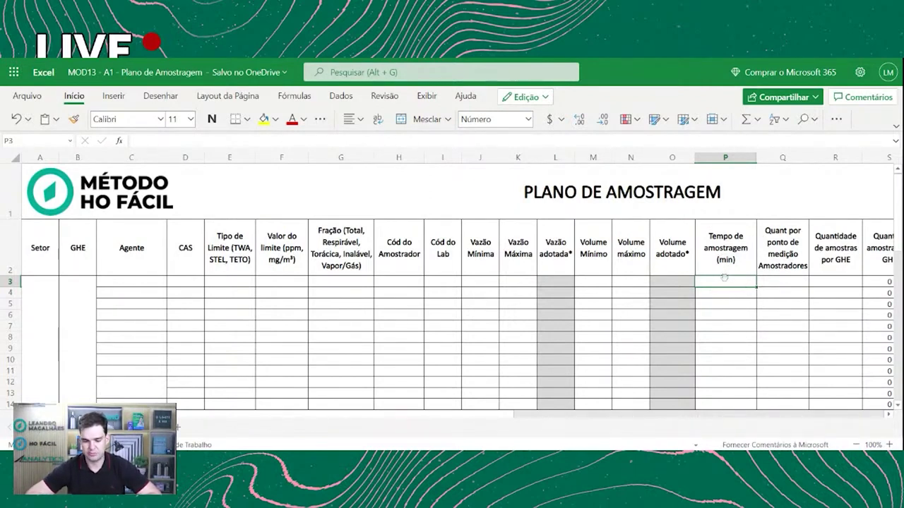
{"action": "left_click", "coordinate": [769, 283]}
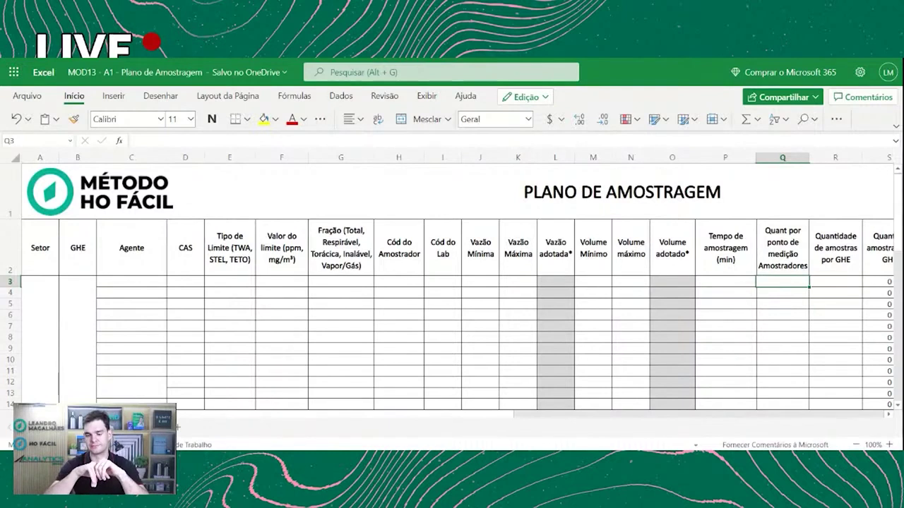
{"action": "key", "text": "Right"}
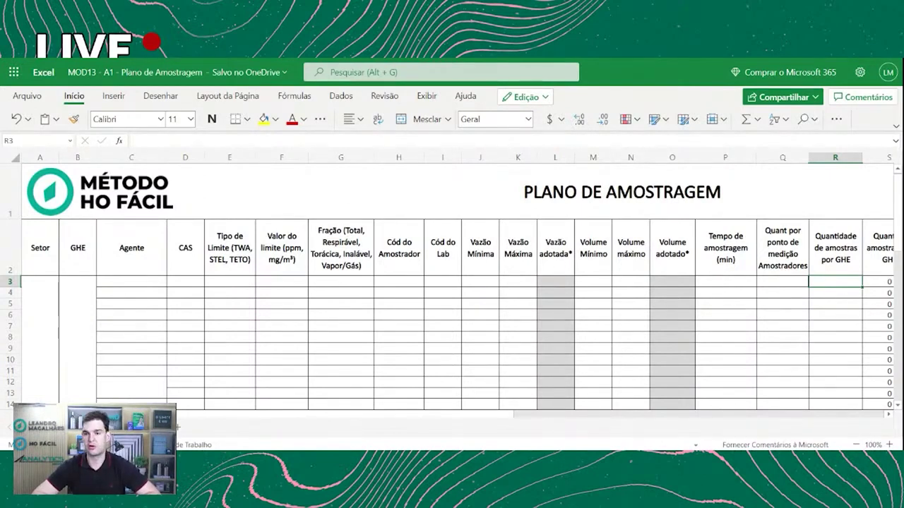
{"action": "left_click", "coordinate": [868, 282]}
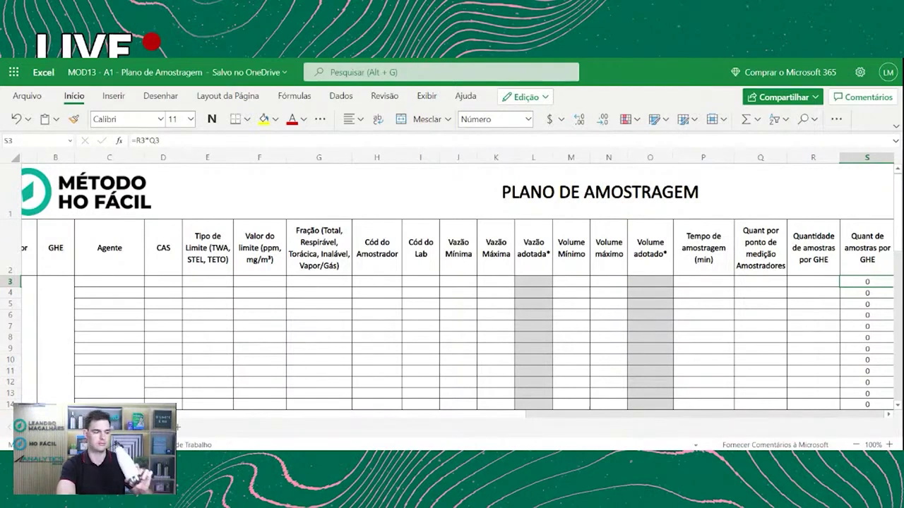
Step: Check the Acessórios e equipamentos necessários column and clear the example note in the first Observações cell
{"action": "left_click", "coordinate": [897, 281]}
{"action": "scroll", "coordinate": [452, 318], "scroll_direction": "right", "scroll_amount": 3}
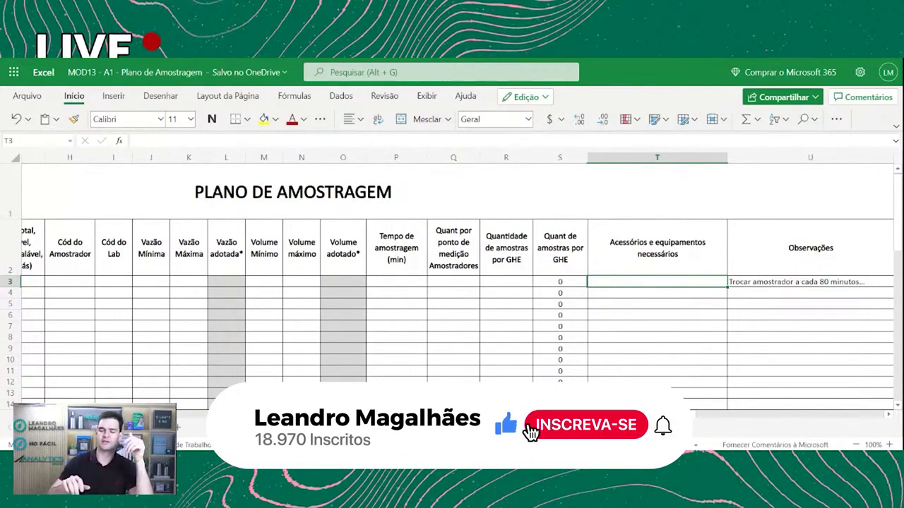
{"action": "left_click", "coordinate": [810, 282]}
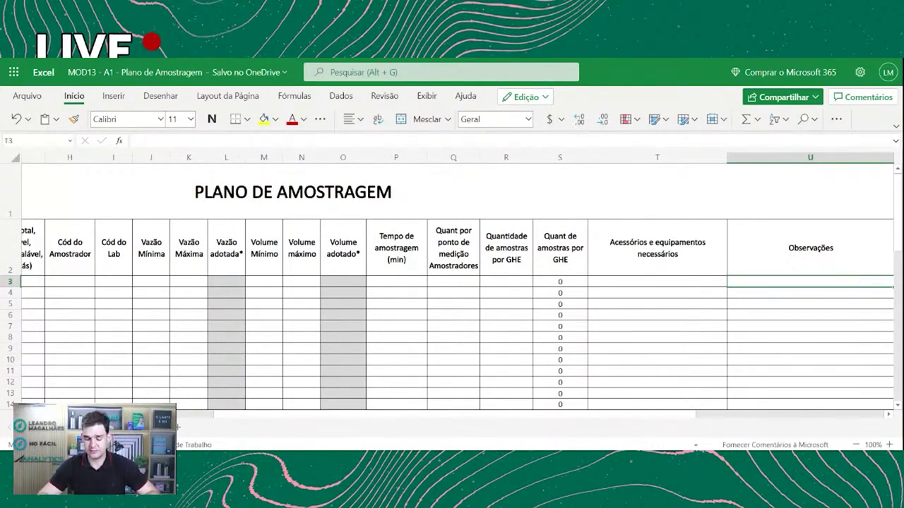
{"action": "key", "text": "Left"}
{"action": "key", "text": "Home"}
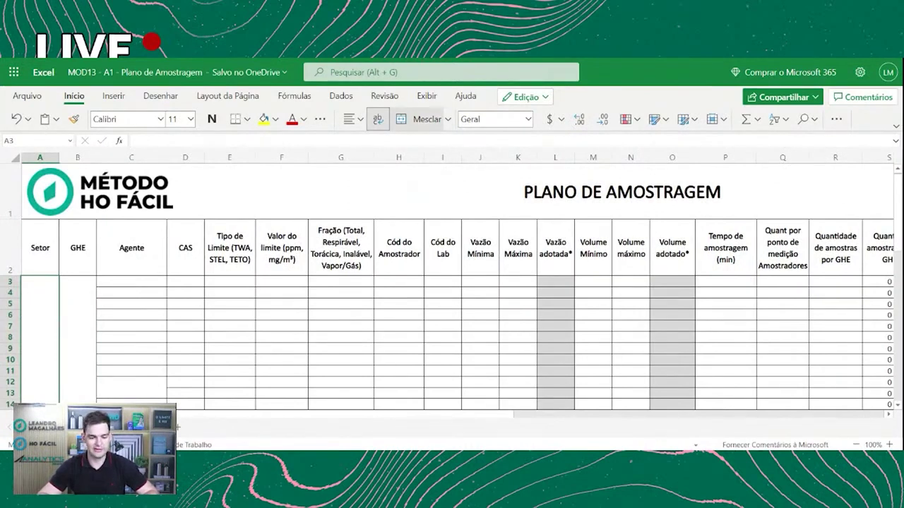
{"action": "key", "text": "Right"}
{"action": "key", "text": "Right"}
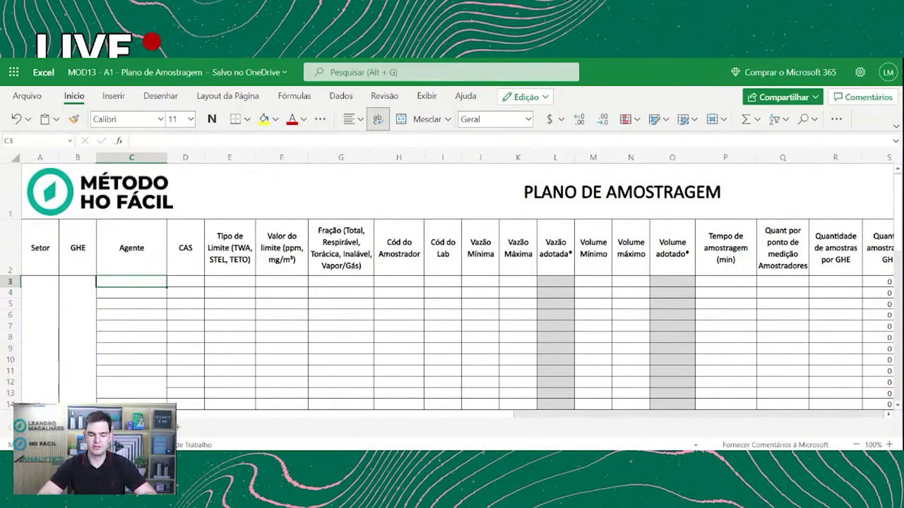
{"action": "left_click", "coordinate": [703, 288]}
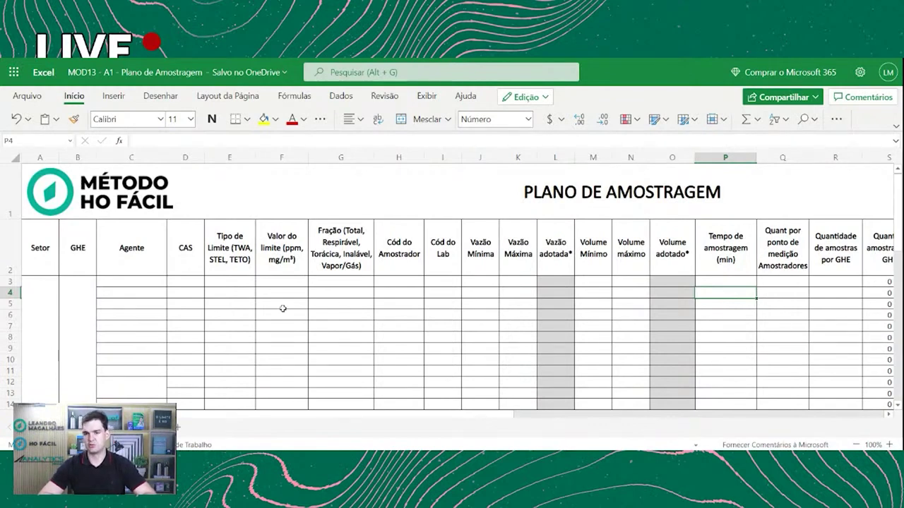
{"action": "left_click", "coordinate": [343, 302]}
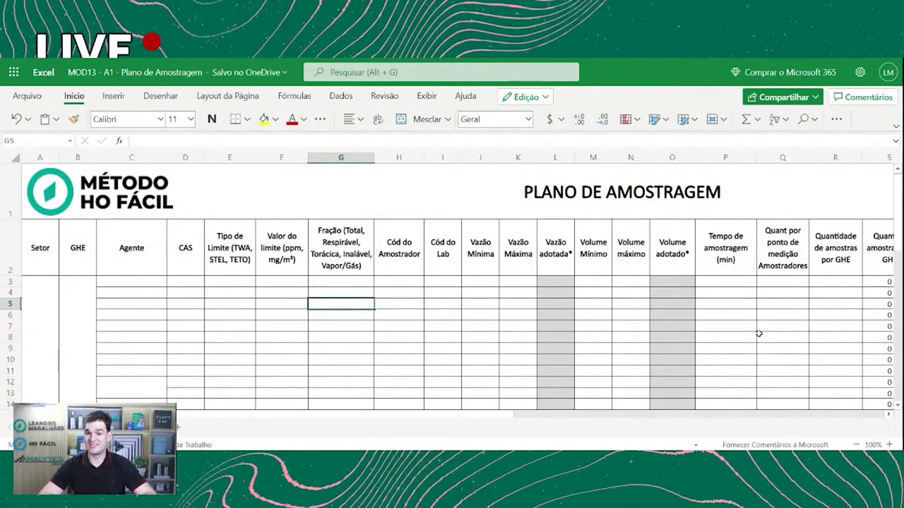
{"action": "left_click", "coordinate": [605, 289]}
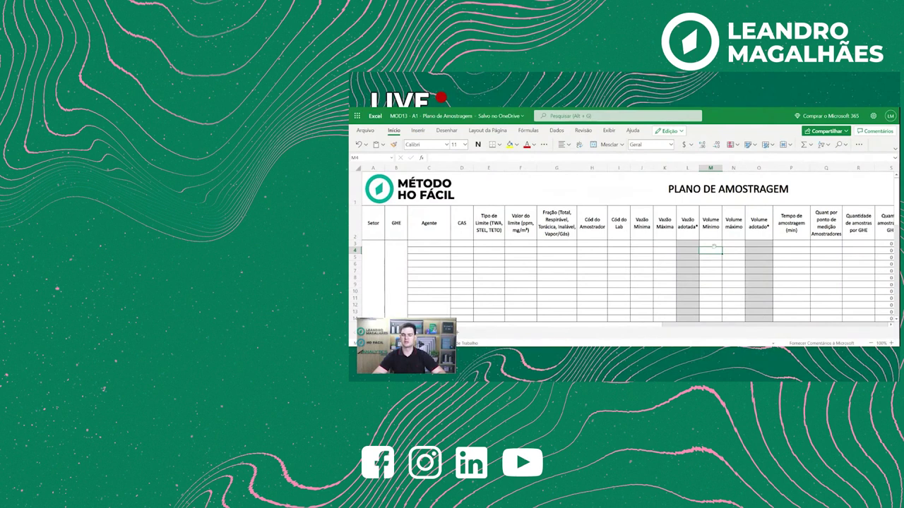
{"action": "left_click", "coordinate": [802, 238]}
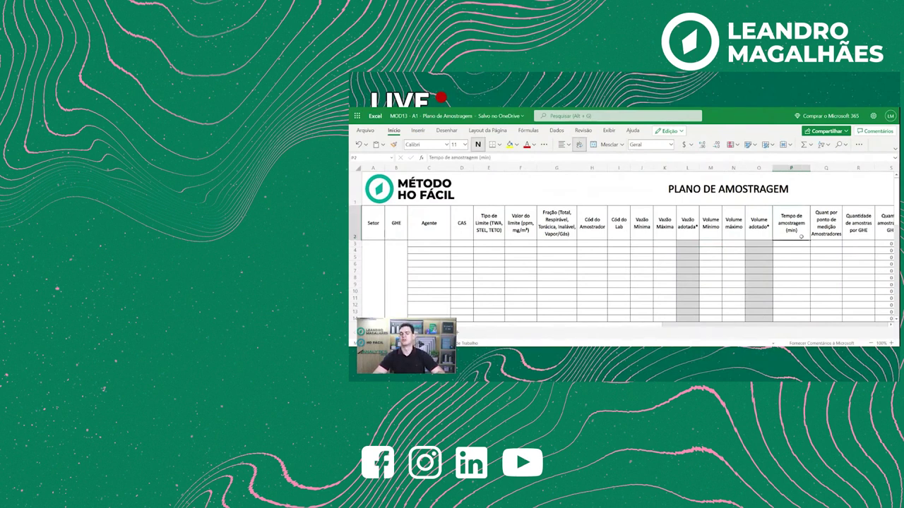